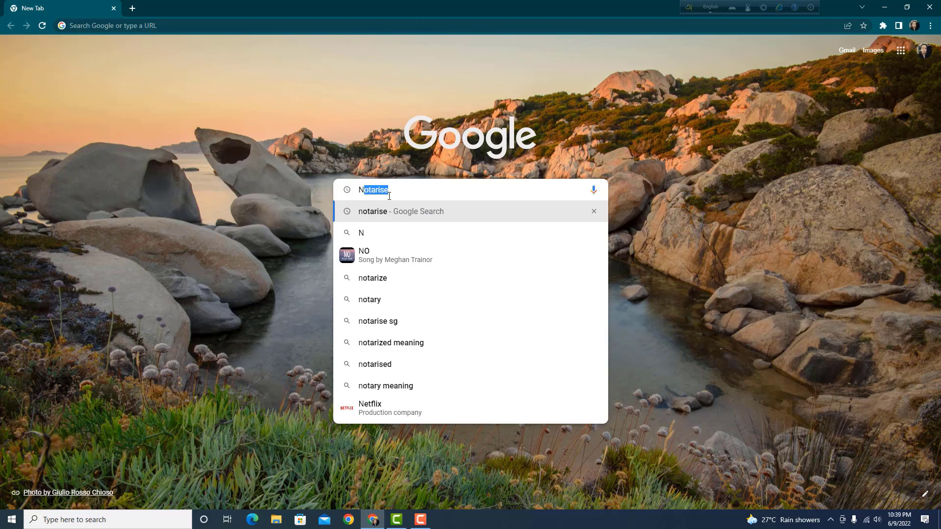
Step: Search Google for 'notarise' from the Chrome address bar
key("Right")
key("Return")
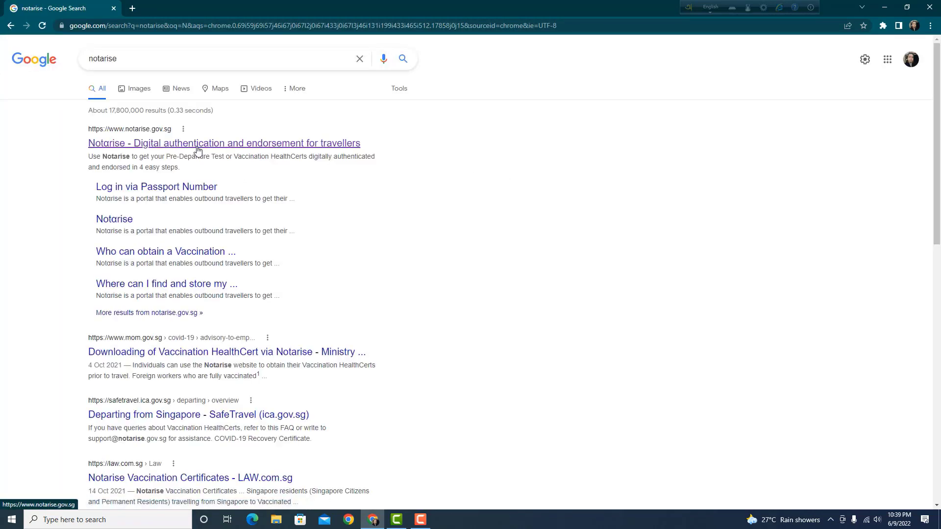
Step: Go to the official notarise.gov.sg site and choose the Vaccination certificate request
left_click(157, 144)
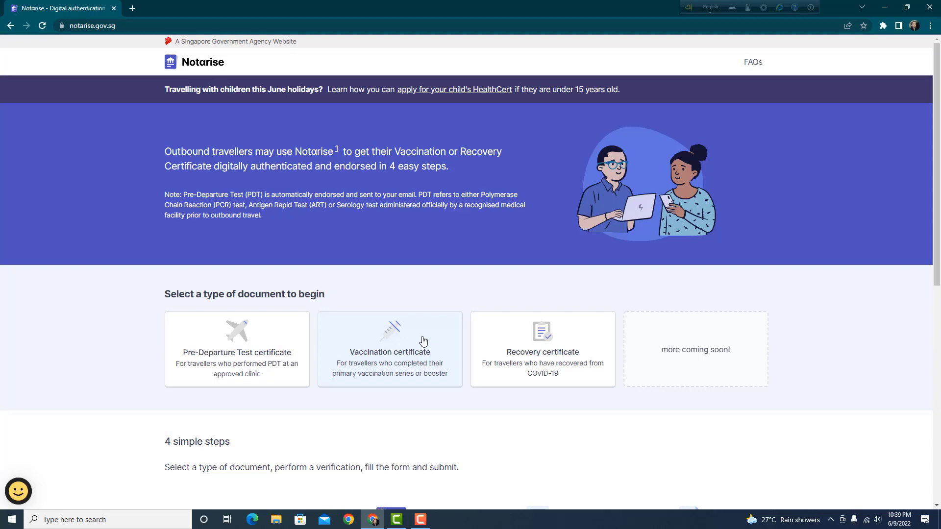
left_click(405, 342)
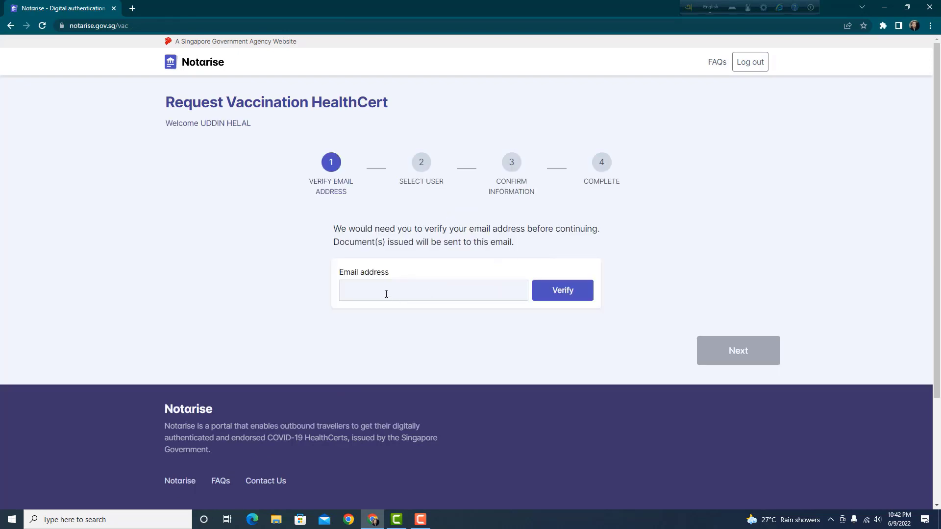
Step: Enter the recipient's Gmail address, send a verification code, and enter the six-digit OTP
left_click(377, 290)
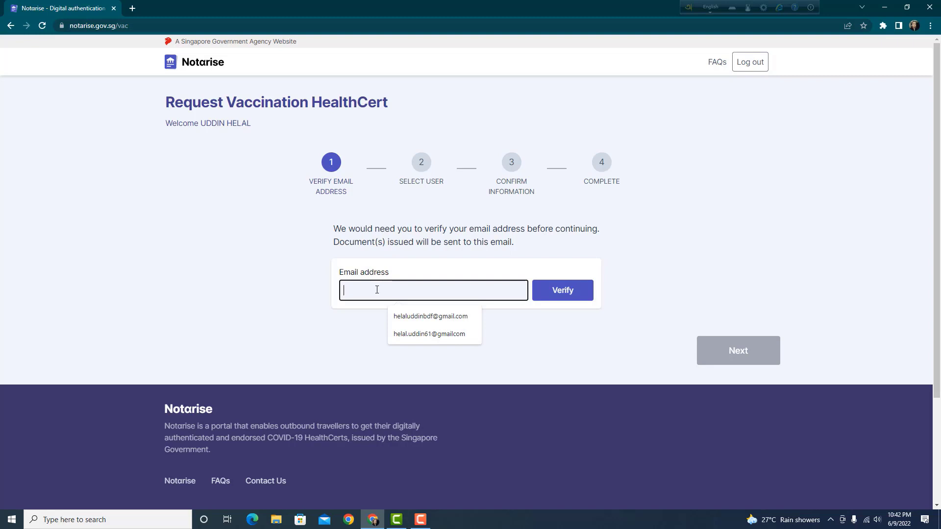
type("HE")
key("BackSpace")
key("BackSpace")
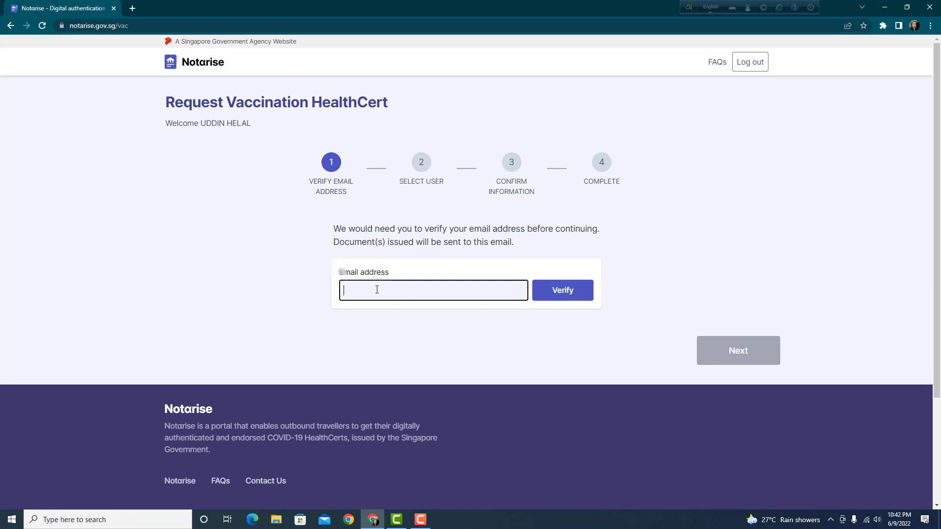
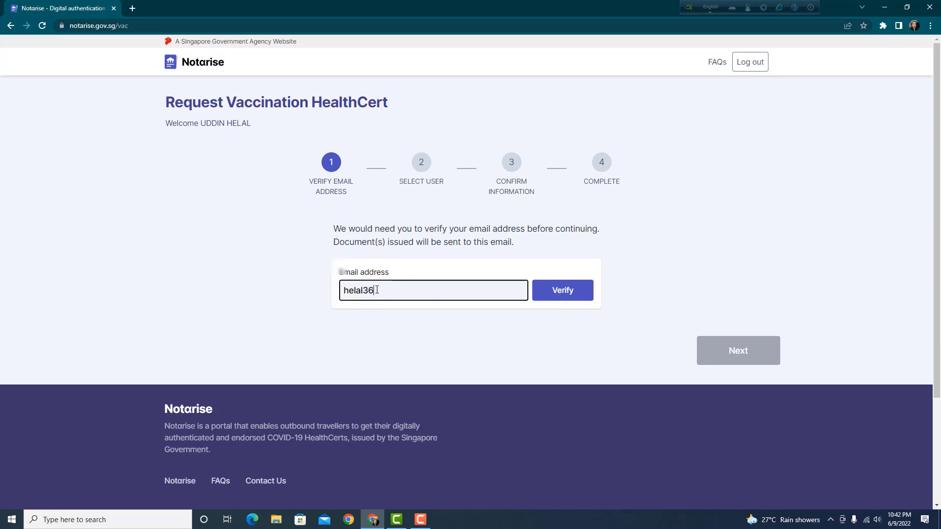
left_click(558, 299)
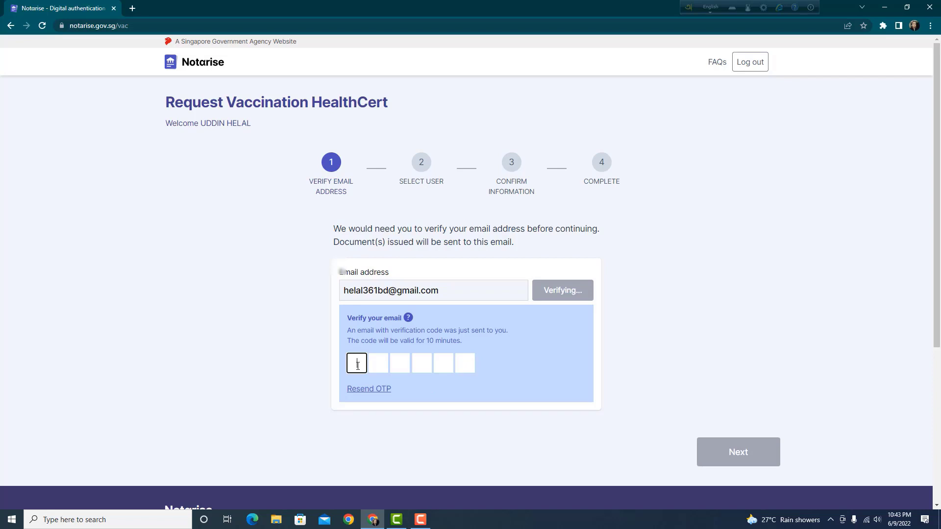
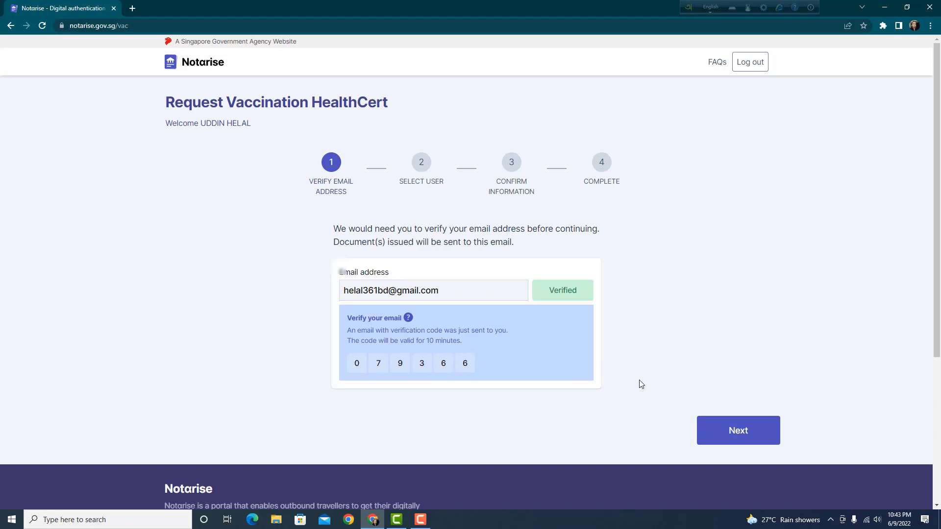
Step: Confirm the vaccinated user and review their personal details
left_click(725, 437)
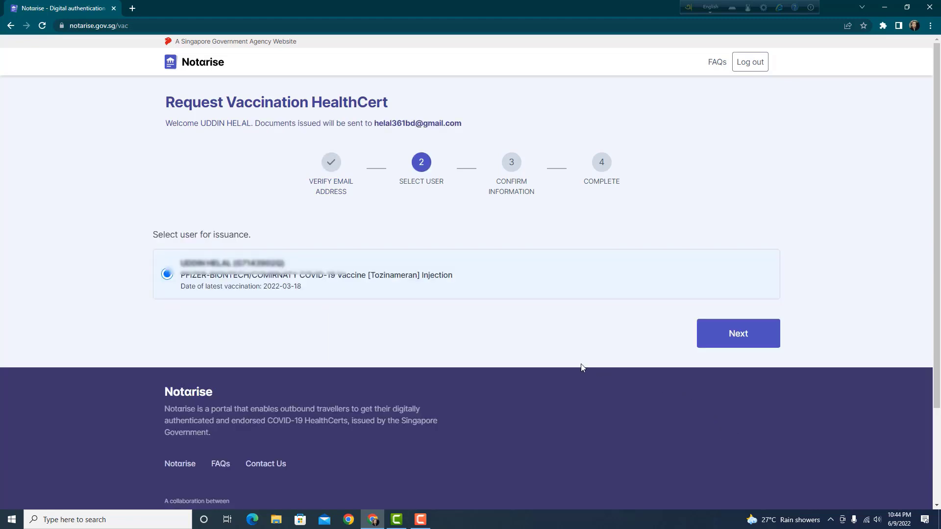
left_click(762, 343)
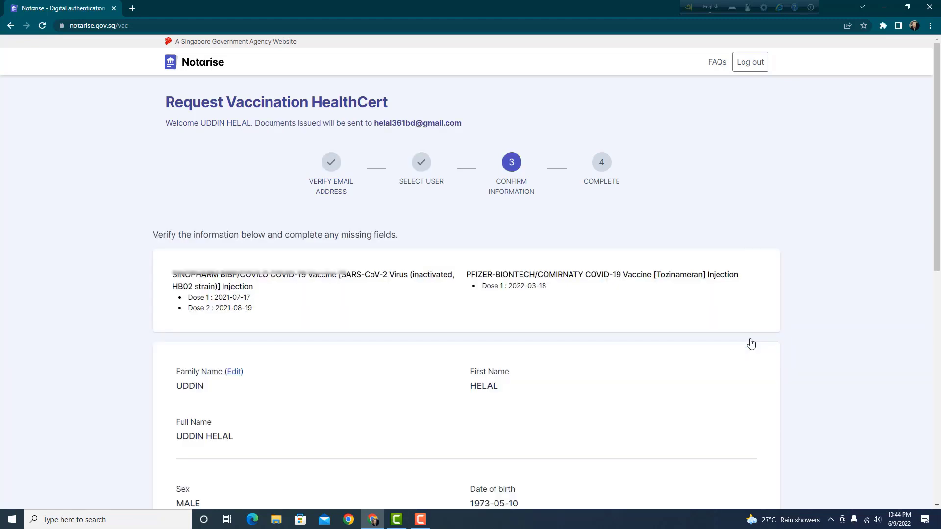
scroll(545, 380, "down", 6)
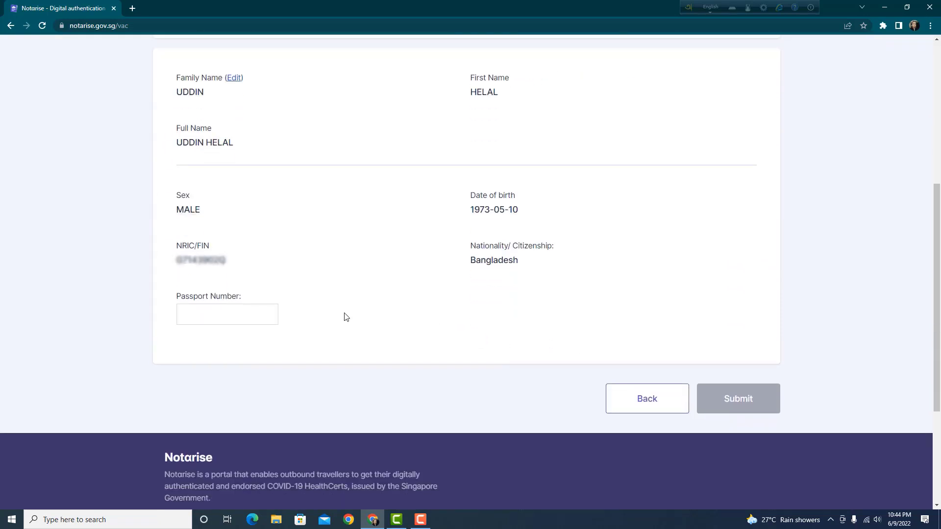
scroll(405, 307, "up", 3)
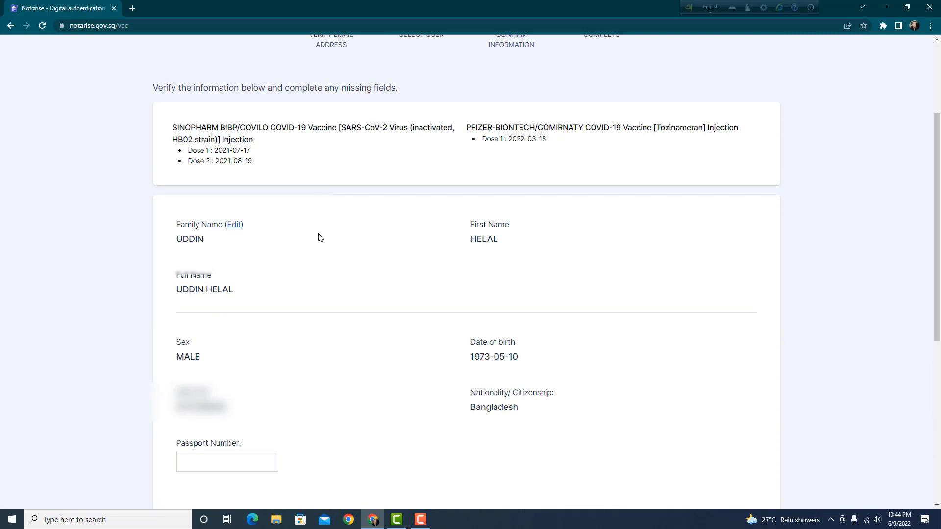
scroll(318, 237, "down", 3)
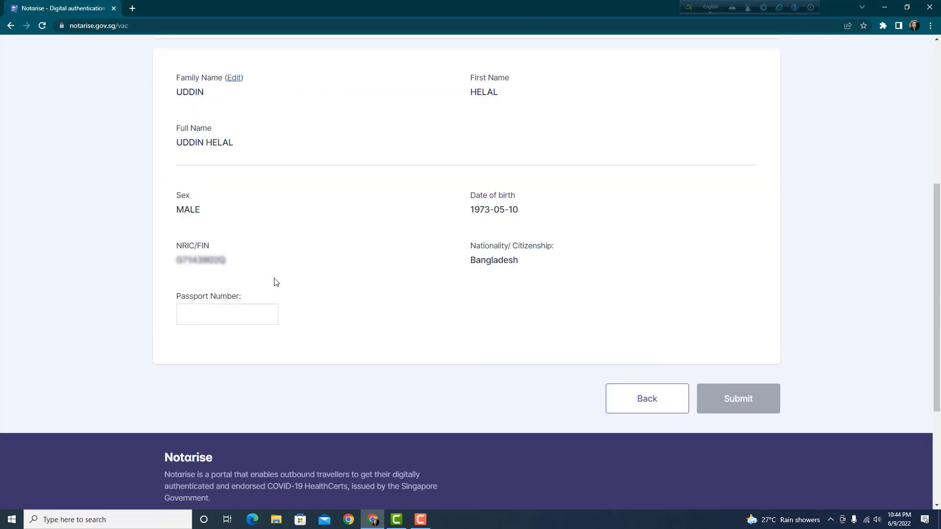
Step: Fill in the passport number and submit the Vaccination HealthCert request
left_click(238, 315)
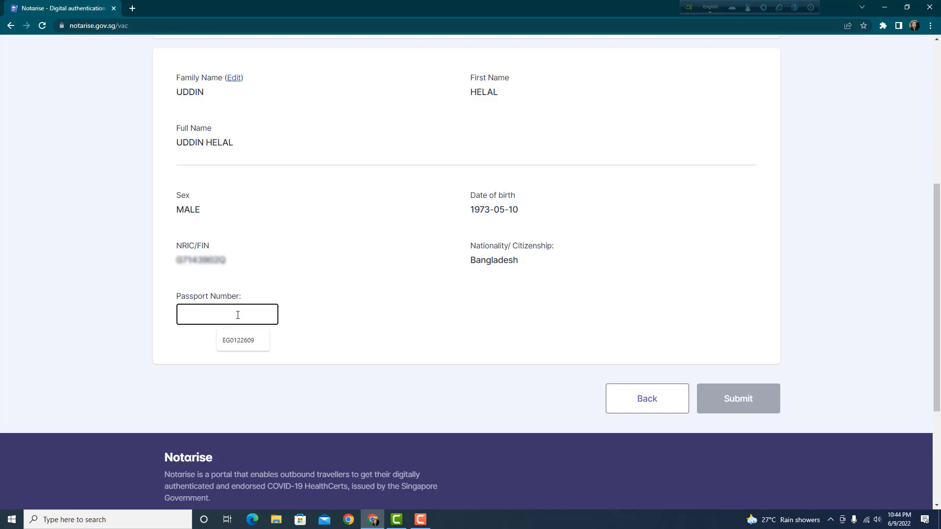
type("e")
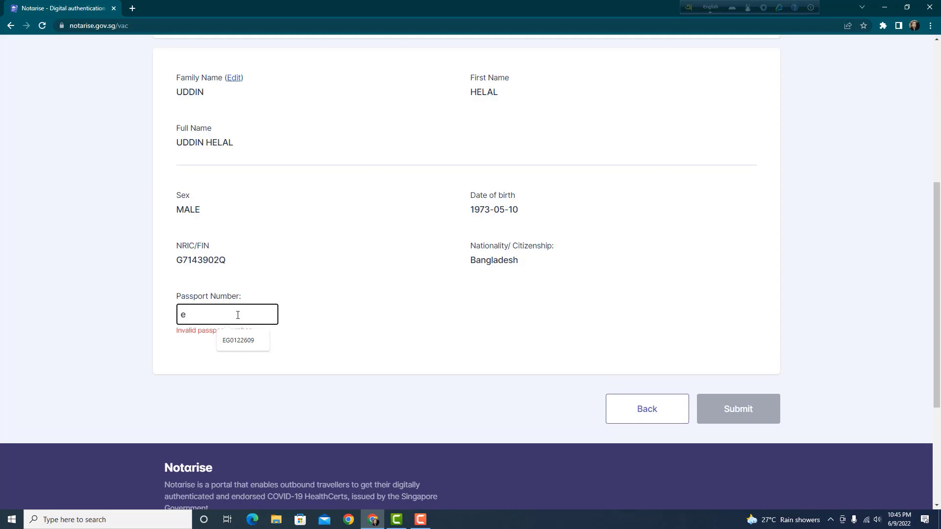
key("BackSpace")
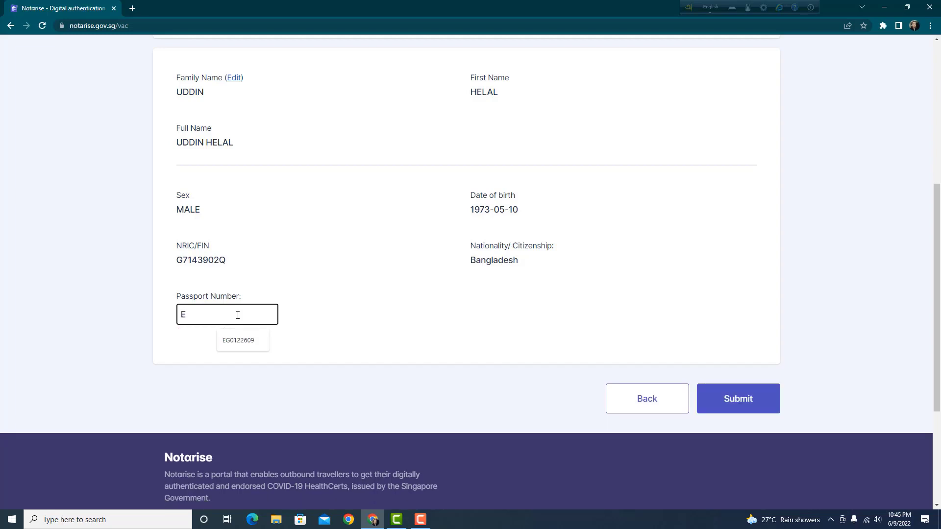
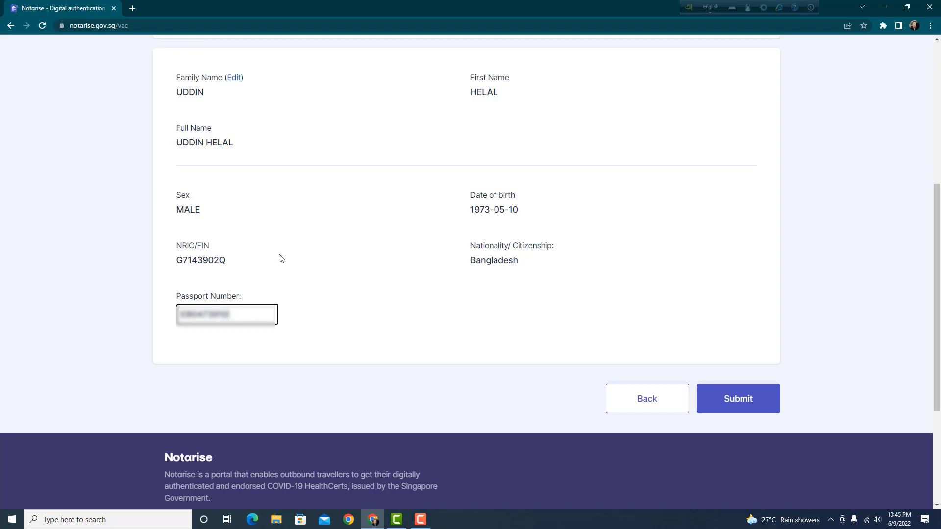
type("2")
key("BackSpace")
type("0")
key("BackSpace")
type("0")
left_click(733, 408)
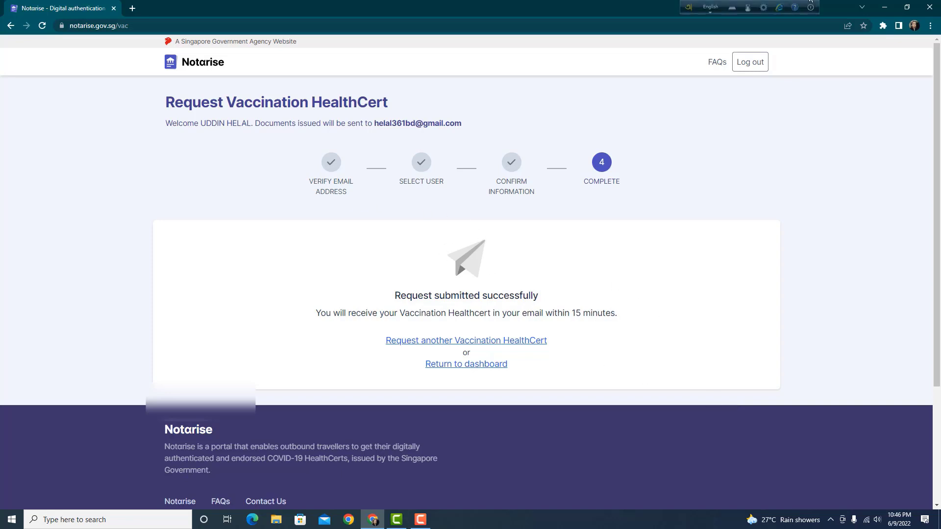
left_click(914, 26)
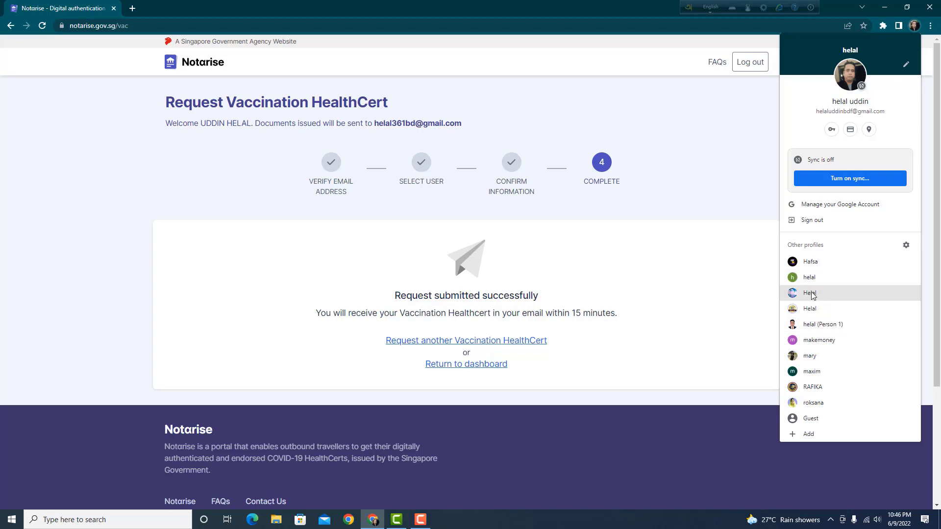
Step: Switch to the other Chrome profile, enable the IDM extension, and go to Gmail
left_click(806, 324)
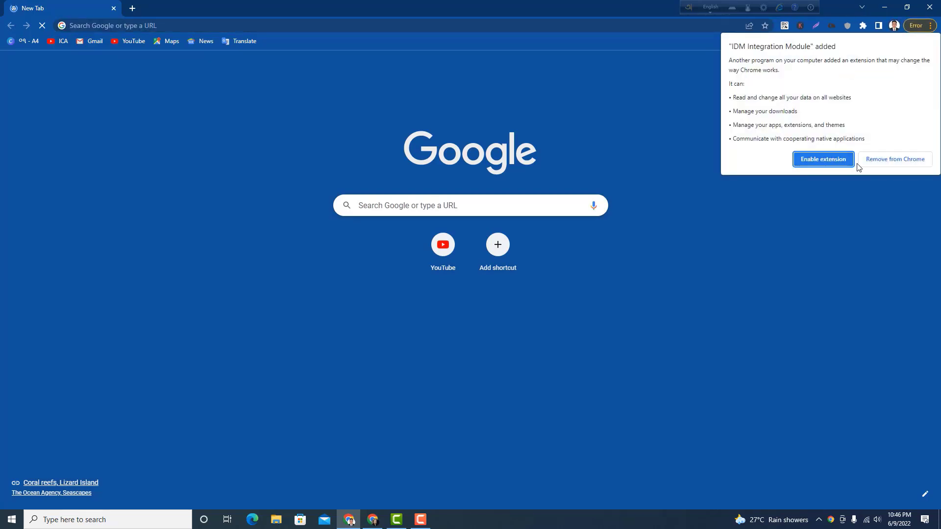
left_click(832, 158)
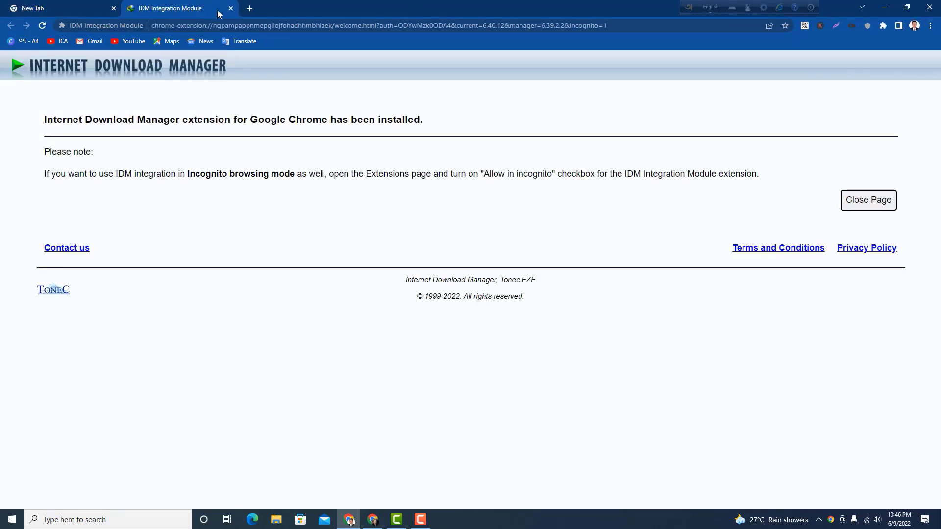
key("ctrl+w")
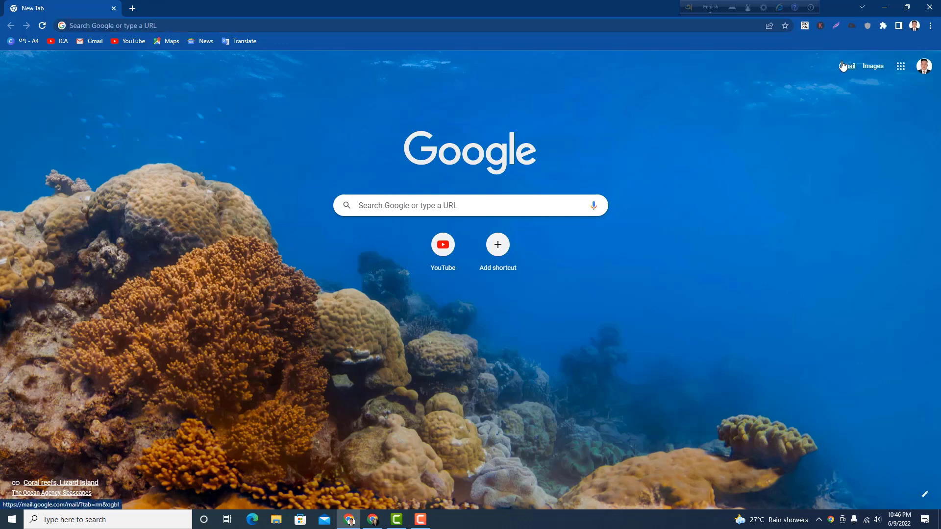
left_click(847, 66)
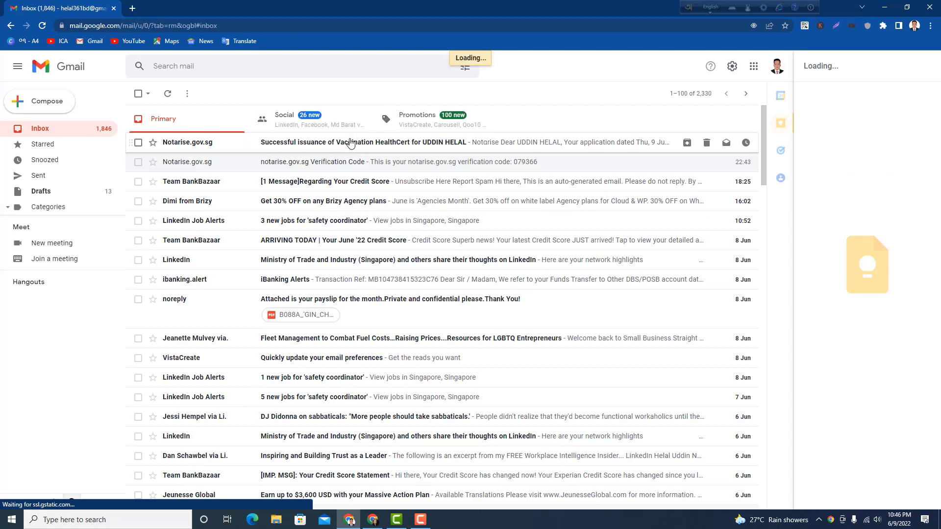
Step: Open the Notarise HealthCert email and scroll through the certificate details and QR codes
left_click(349, 143)
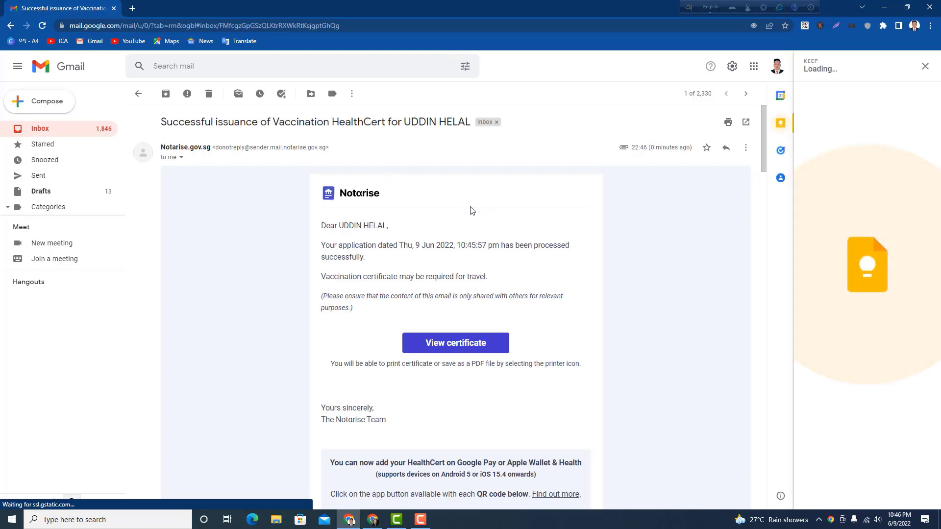
scroll(470, 210, "down", 1)
scroll(469, 209, "down", 5)
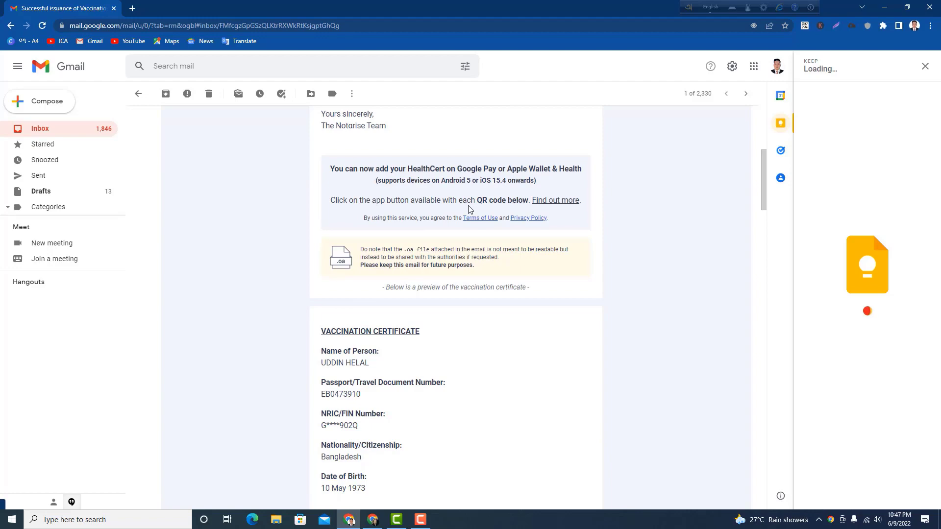
scroll(469, 210, "down", 6)
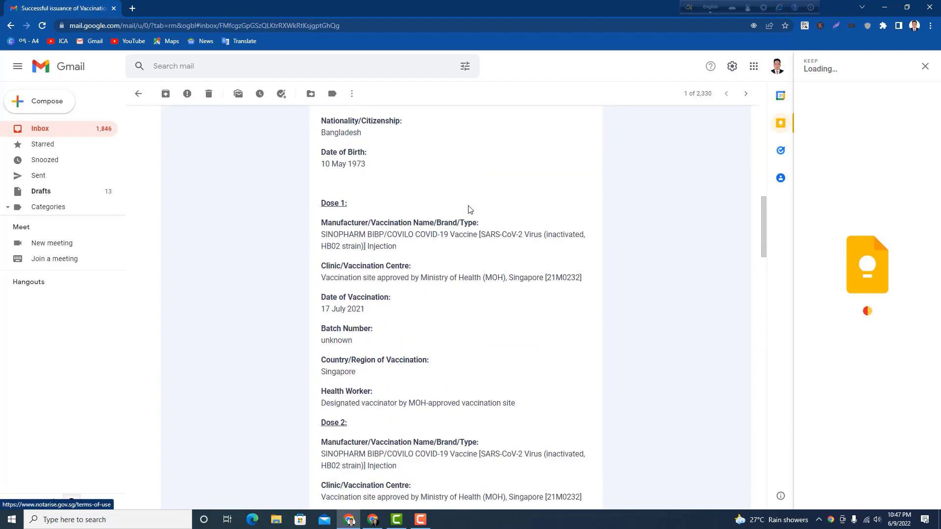
scroll(469, 210, "down", 9)
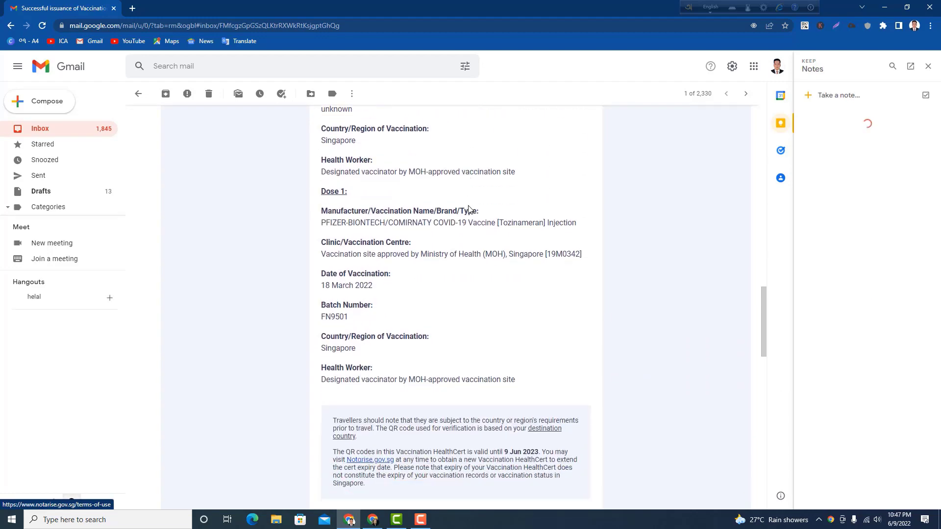
scroll(469, 209, "down", 8)
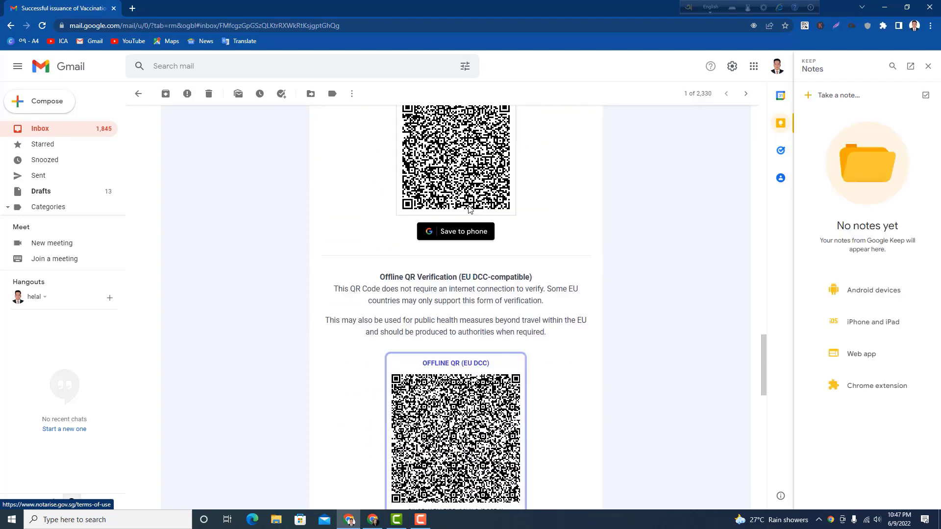
scroll(469, 209, "down", 5)
scroll(470, 210, "down", 3)
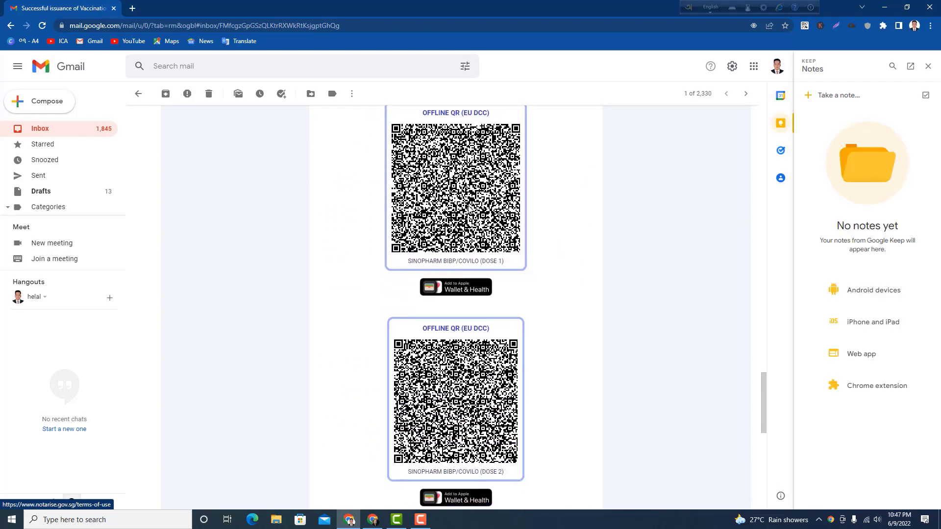
scroll(472, 204, "down", 7)
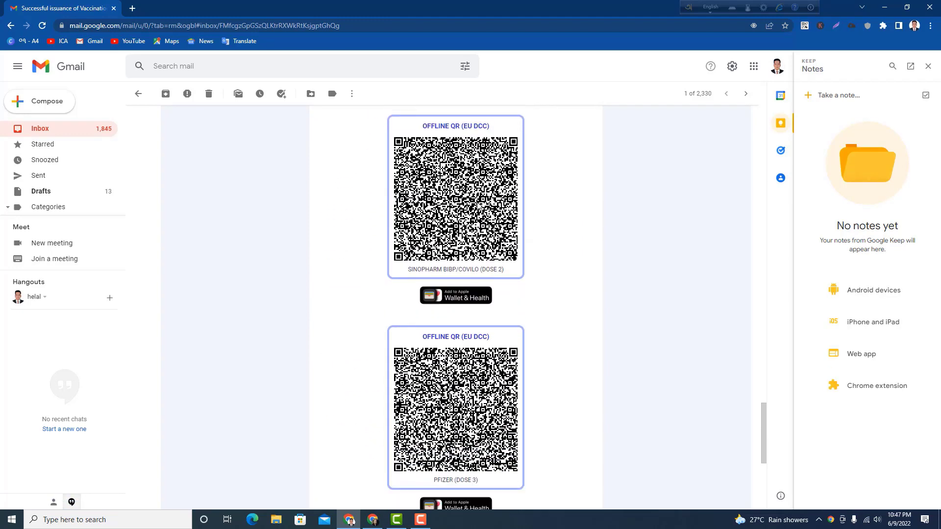
scroll(470, 204, "up", 15)
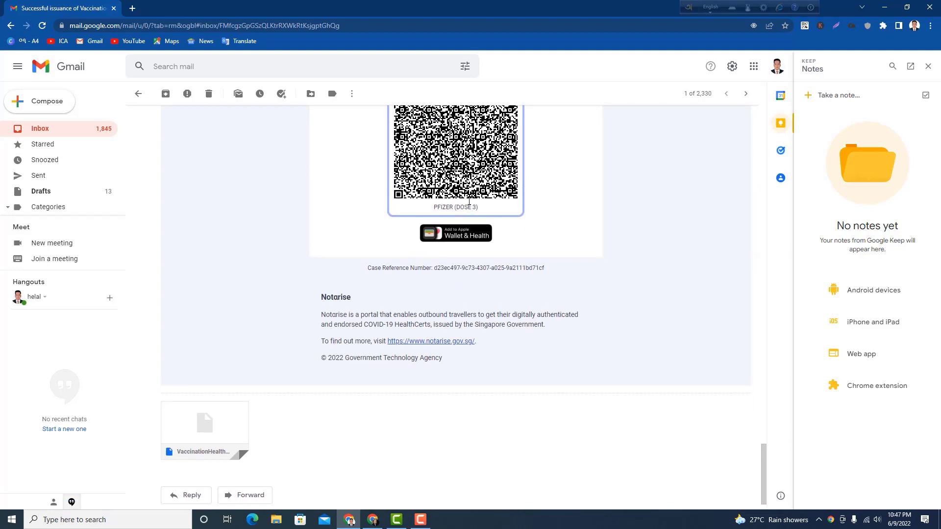
Step: Select the email's full web address in the address bar
double_click(370, 25)
left_click_drag(391, 25, 48, 32)
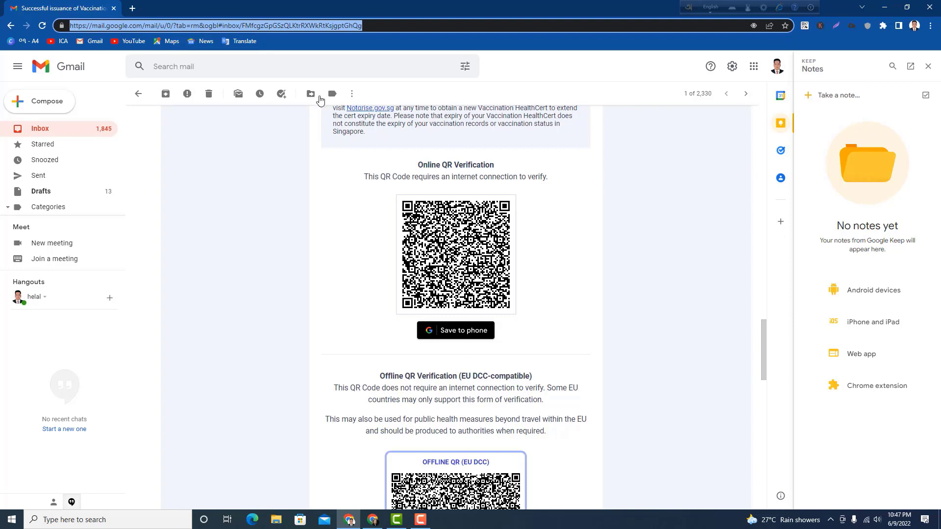
scroll(394, 196, "up", 8)
scroll(392, 197, "up", 14)
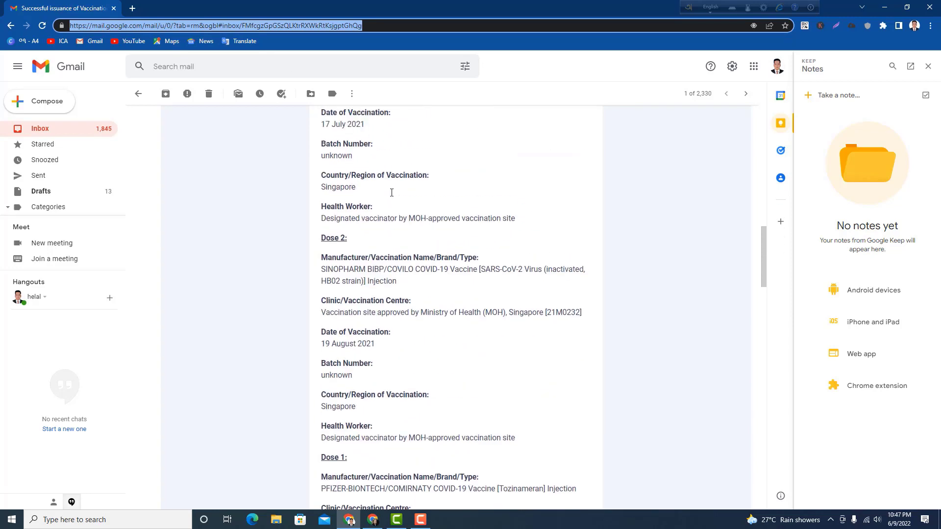
scroll(454, 218, "up", 2)
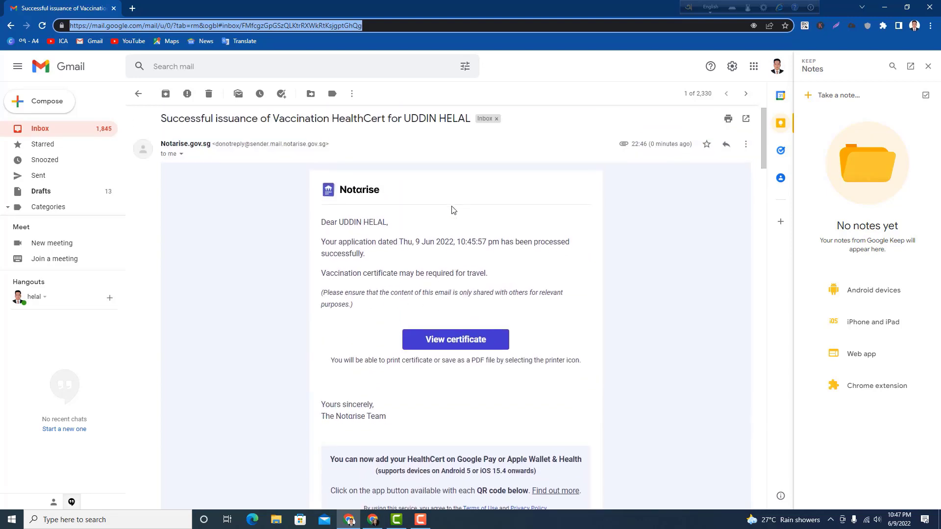
Step: Bring up the email's printable version in a new tab and review it
left_click(726, 124)
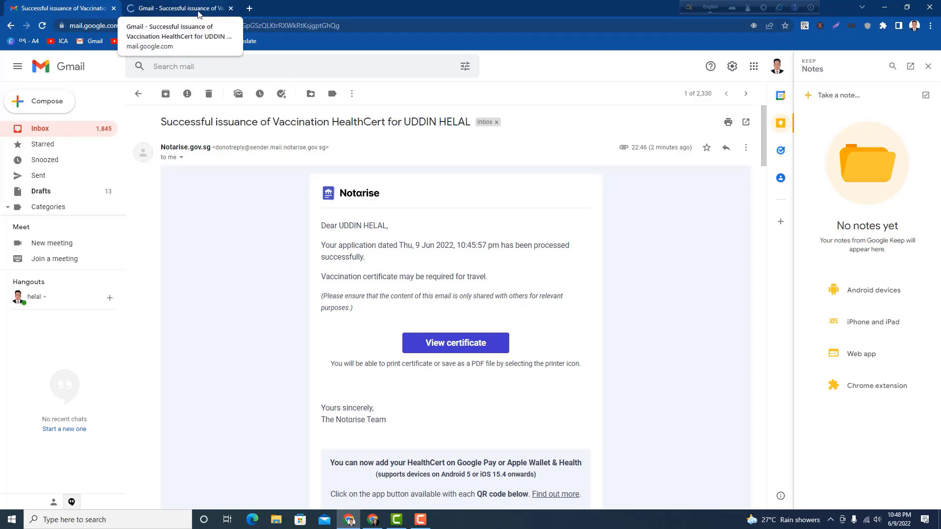
left_click(197, 14)
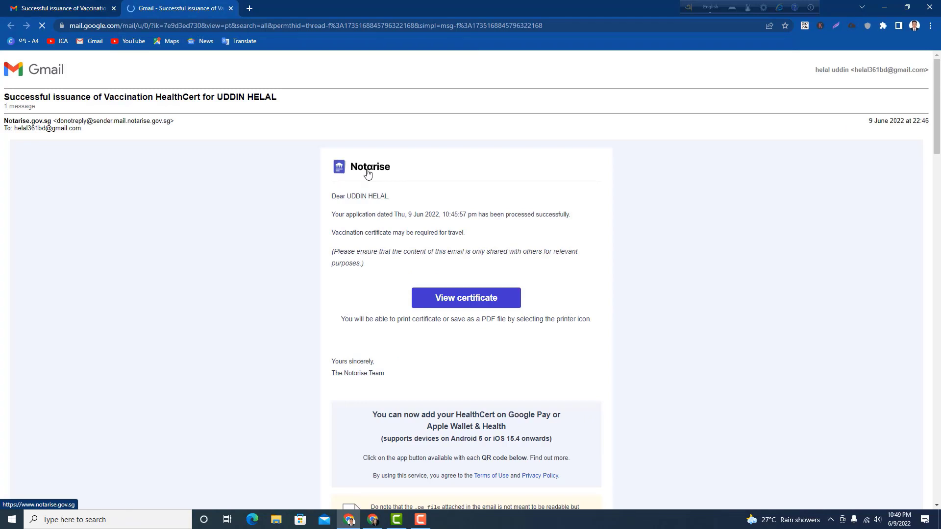
scroll(367, 172, "down", 4)
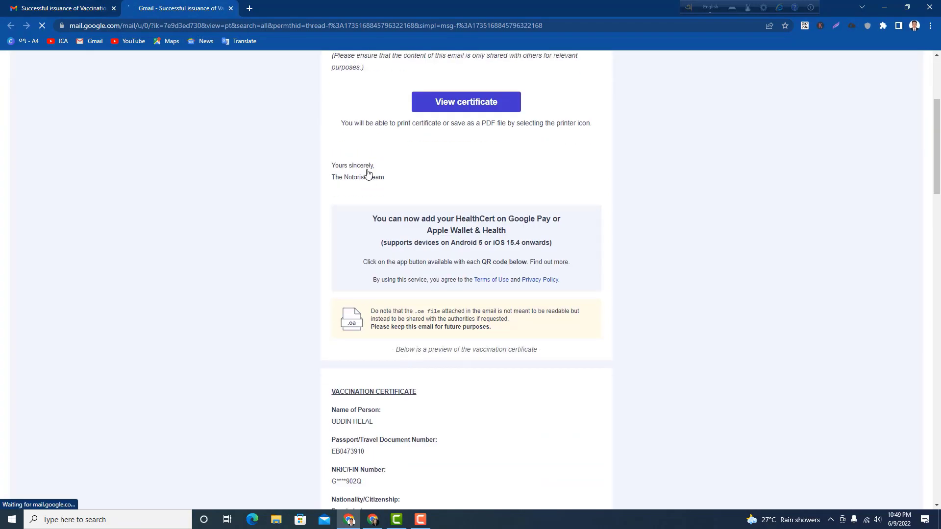